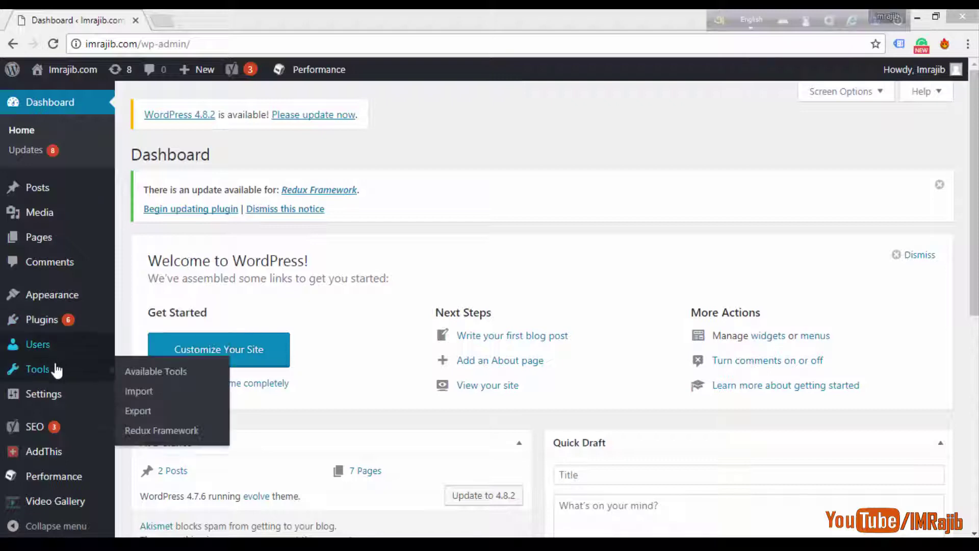
- Search the plugins available for installation for "html sitemap"
mouse_move(49, 322)
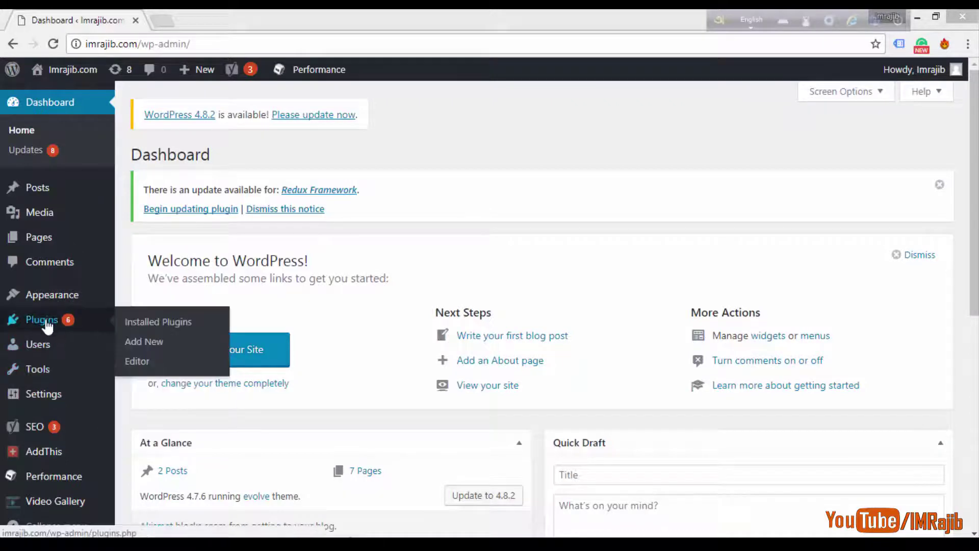
left_click(146, 341)
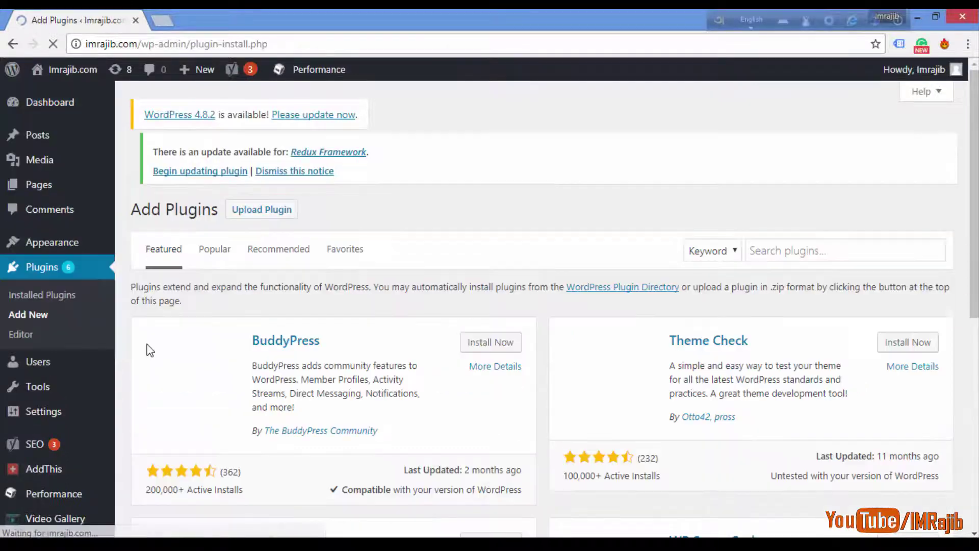
left_click(809, 251)
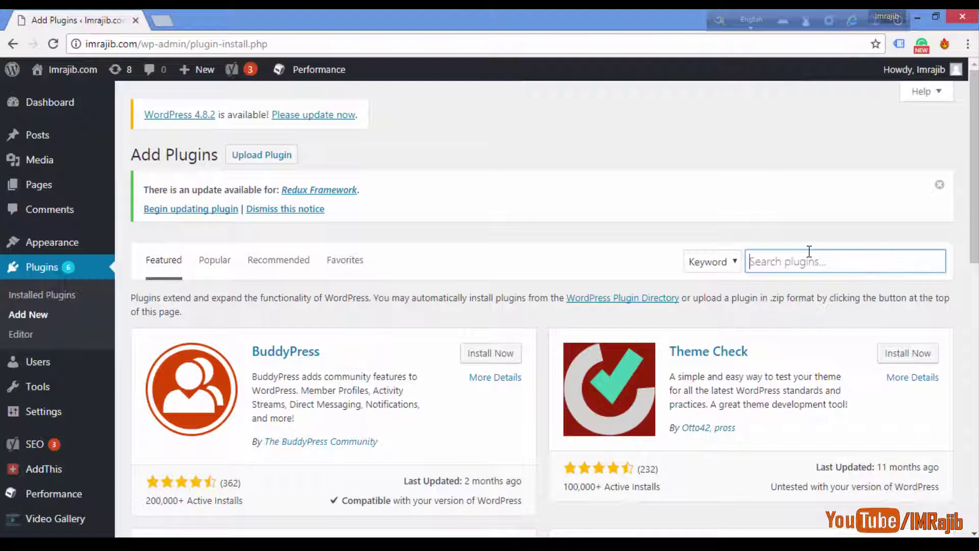
type("ht")
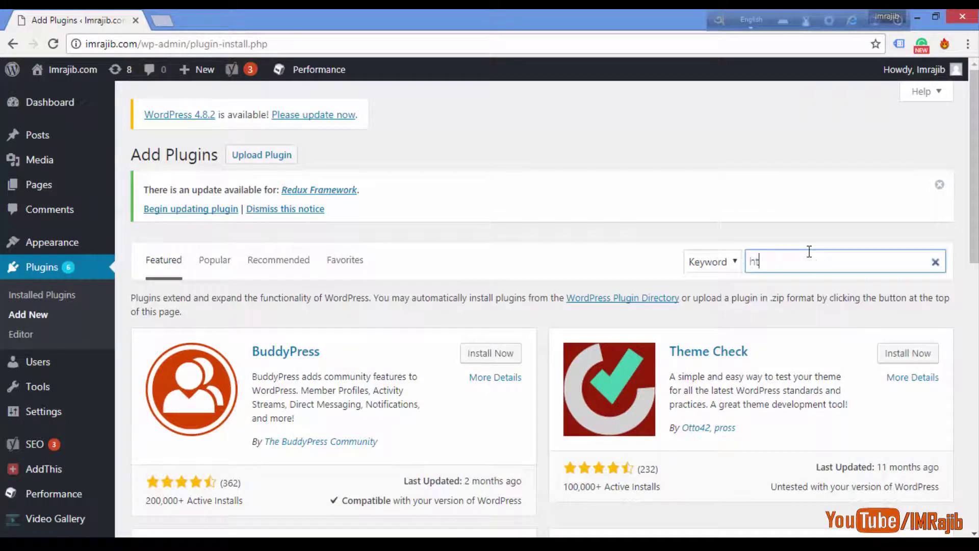
type("ml ")
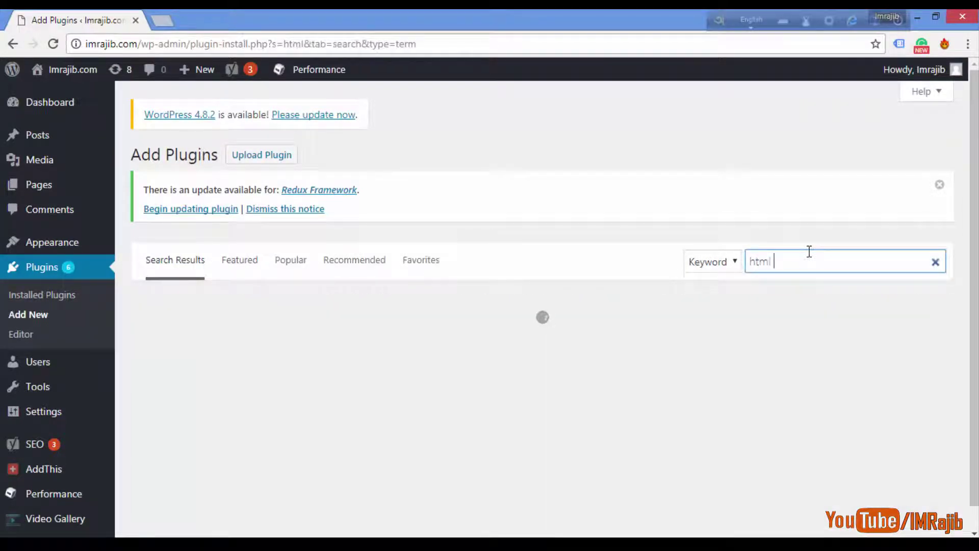
type("site")
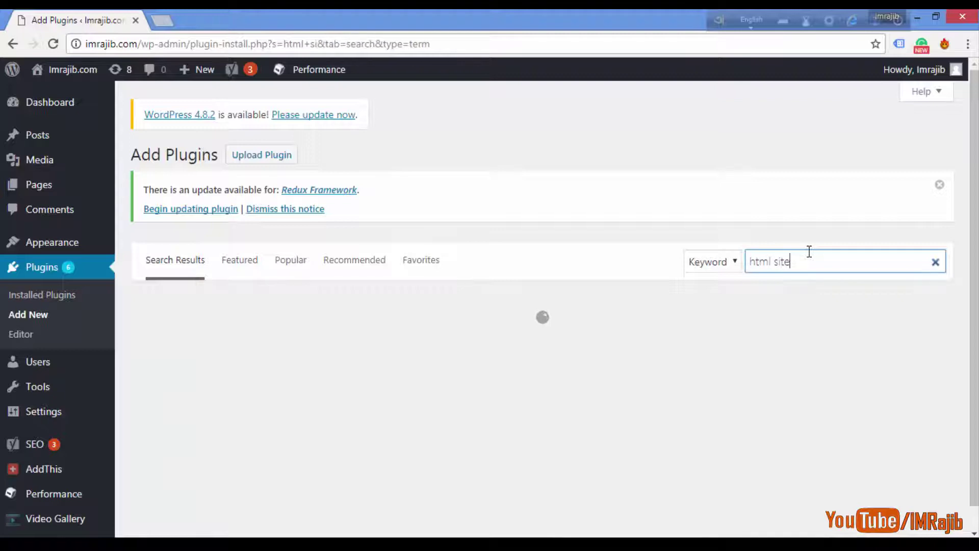
type("map")
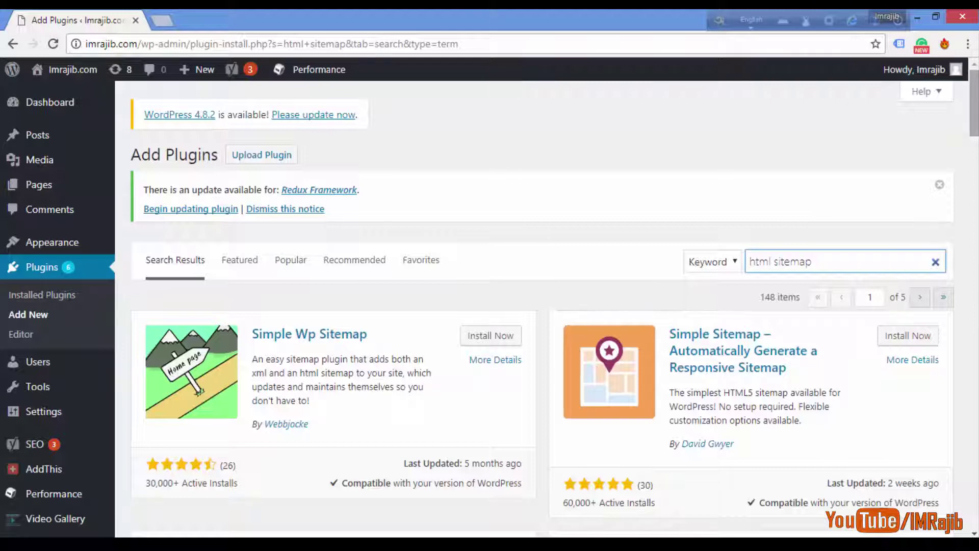
- Install and activate the WP SEO HTML Sitemap plugin by Magna Technology, LLC
left_click_drag(974, 102, 960, 232)
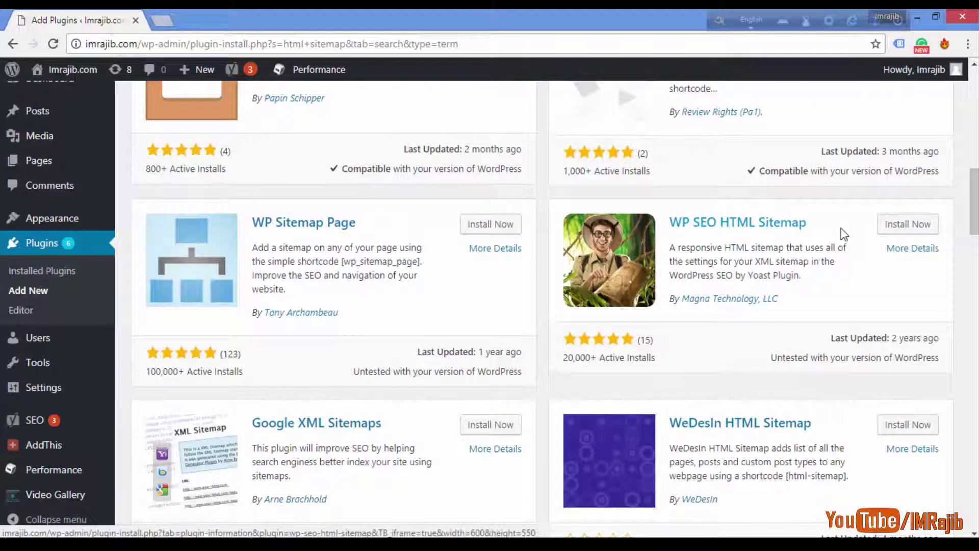
left_click(908, 228)
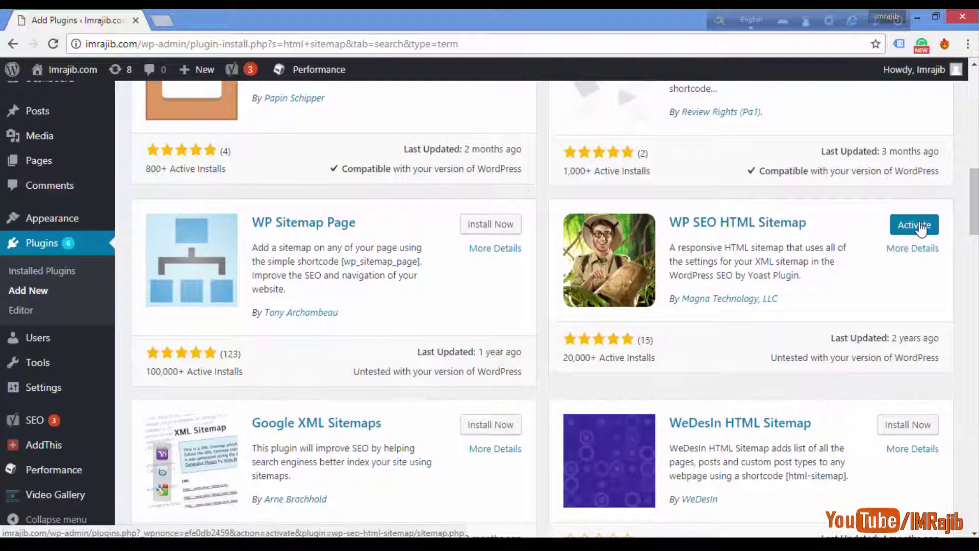
left_click(920, 227)
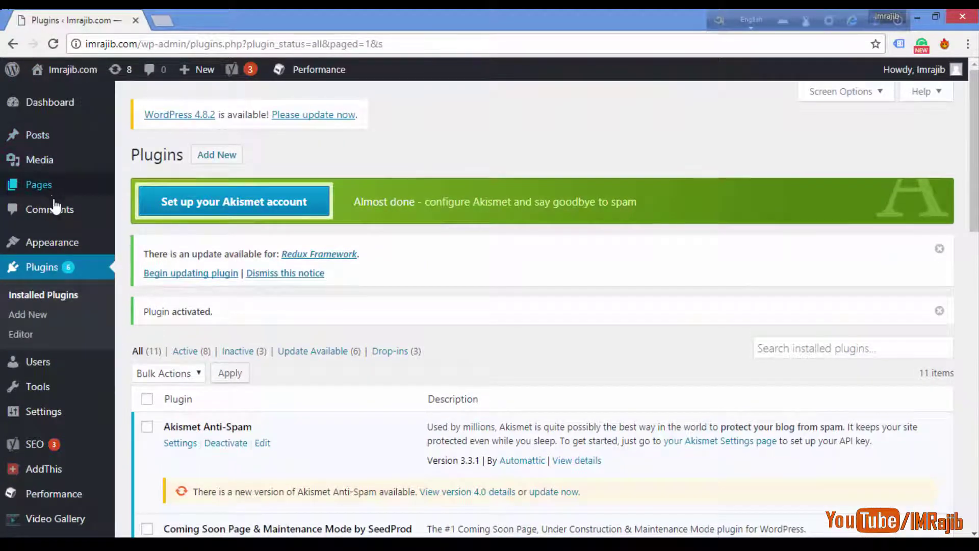
- Create a new page titled "Sitemap" with no body content and publish it
mouse_move(41, 191)
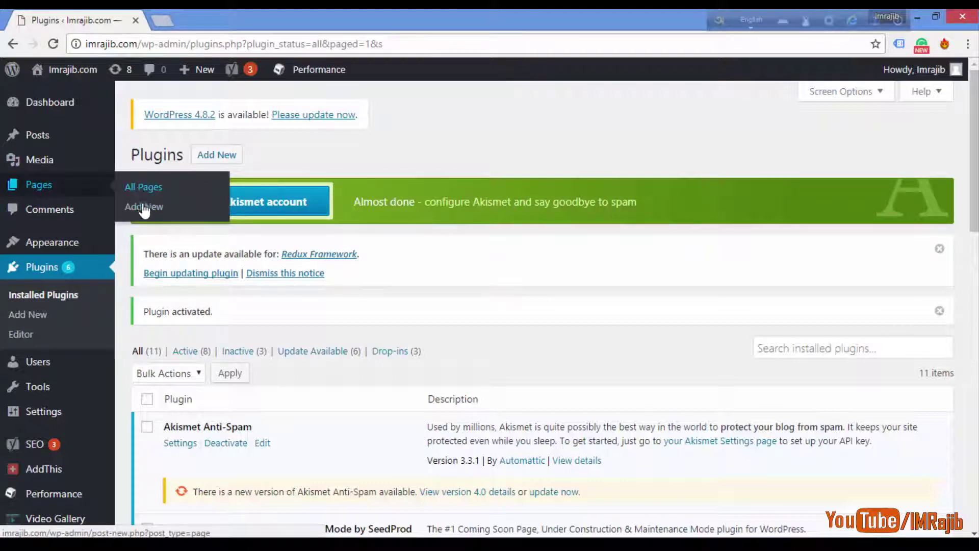
left_click(45, 189)
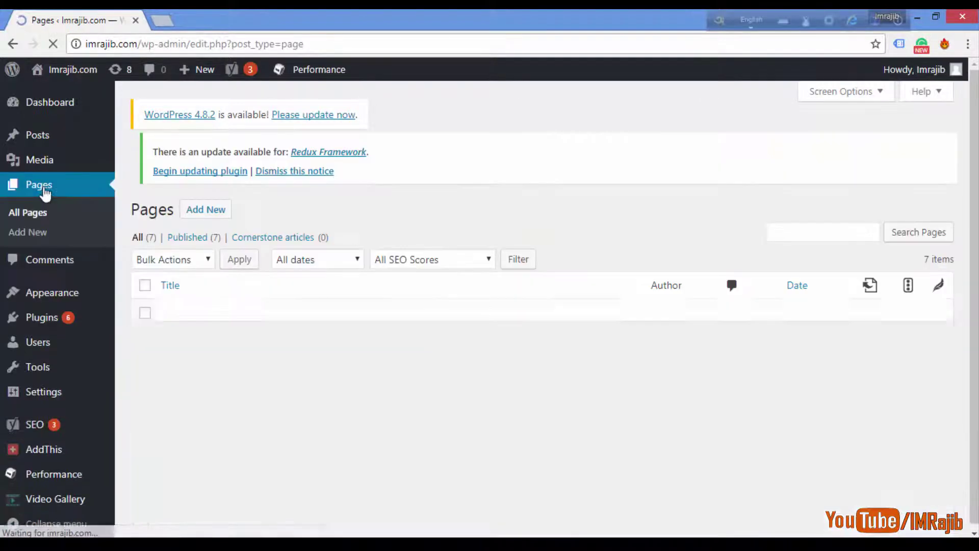
left_click(215, 158)
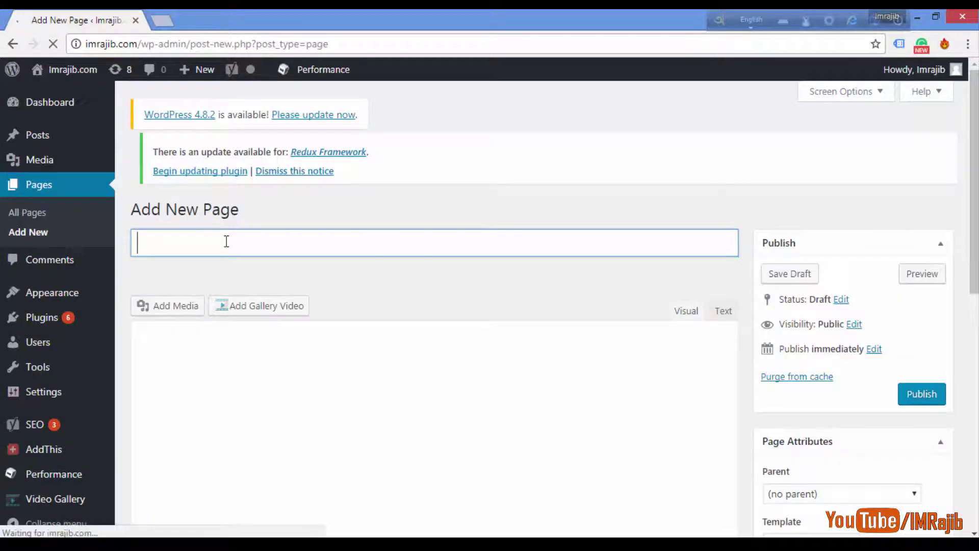
type("Site")
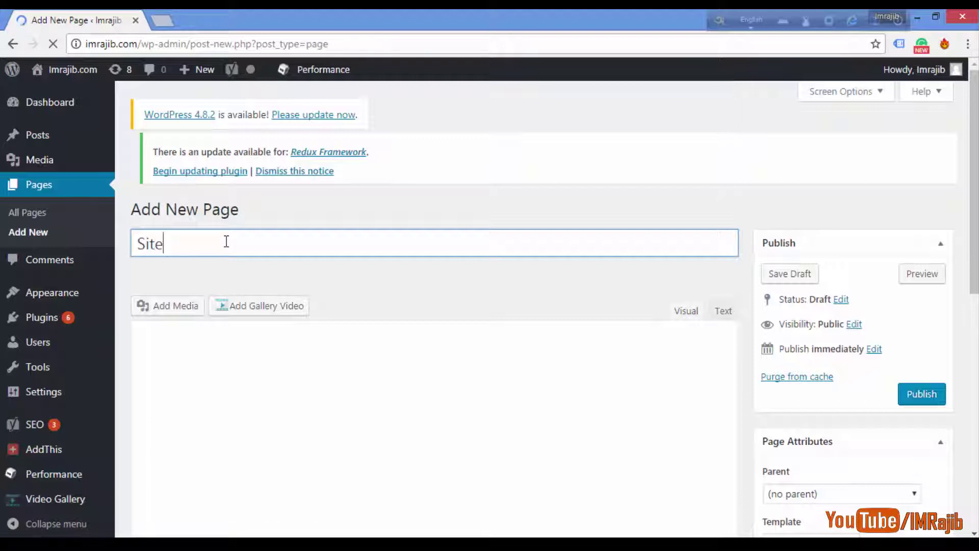
type("map")
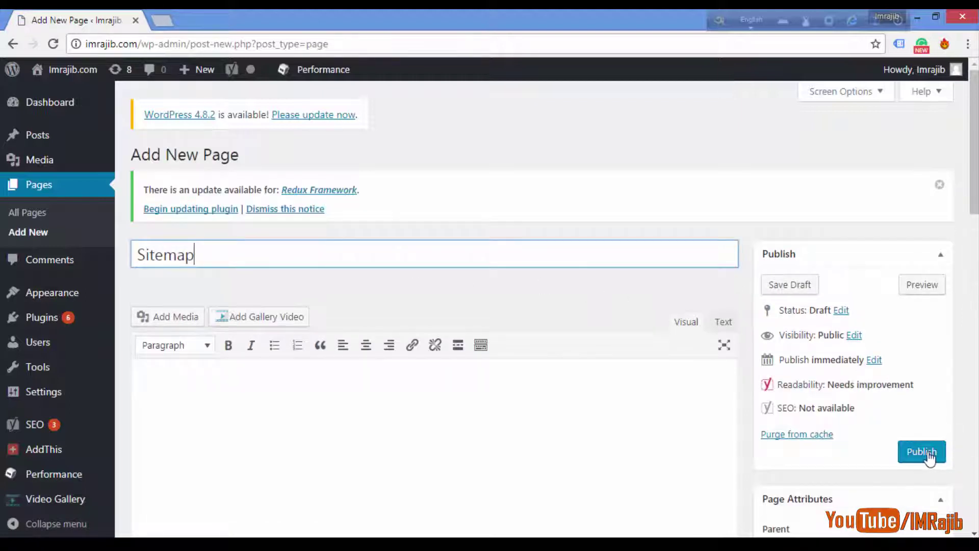
left_click(927, 453)
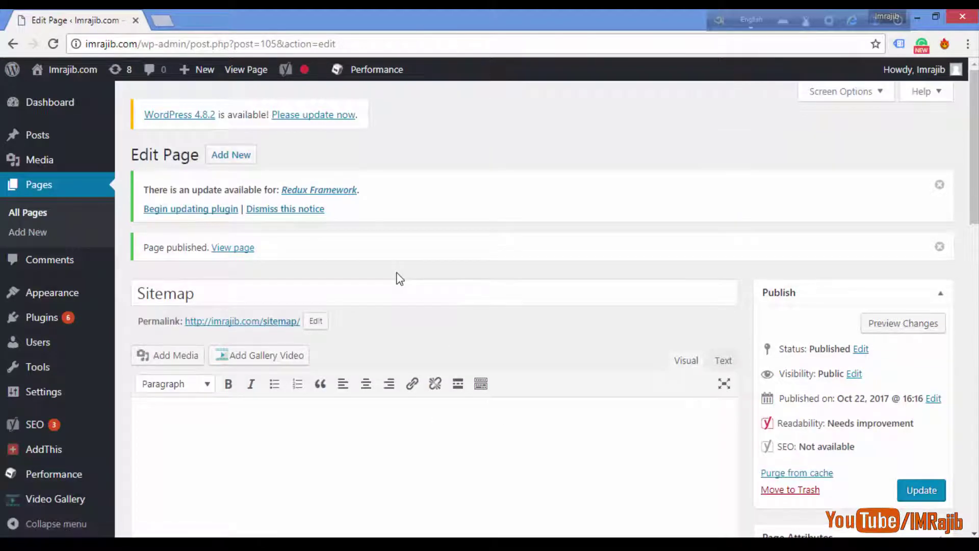
- Open the published Sitemap page in a separate browser tab and check how it looks on the site
right_click(230, 261)
left_click(265, 259)
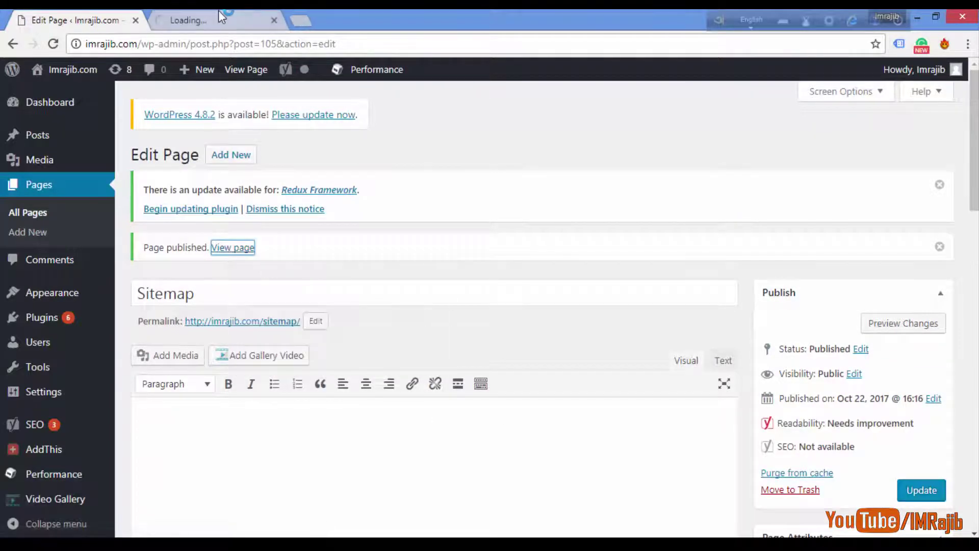
left_click(219, 20)
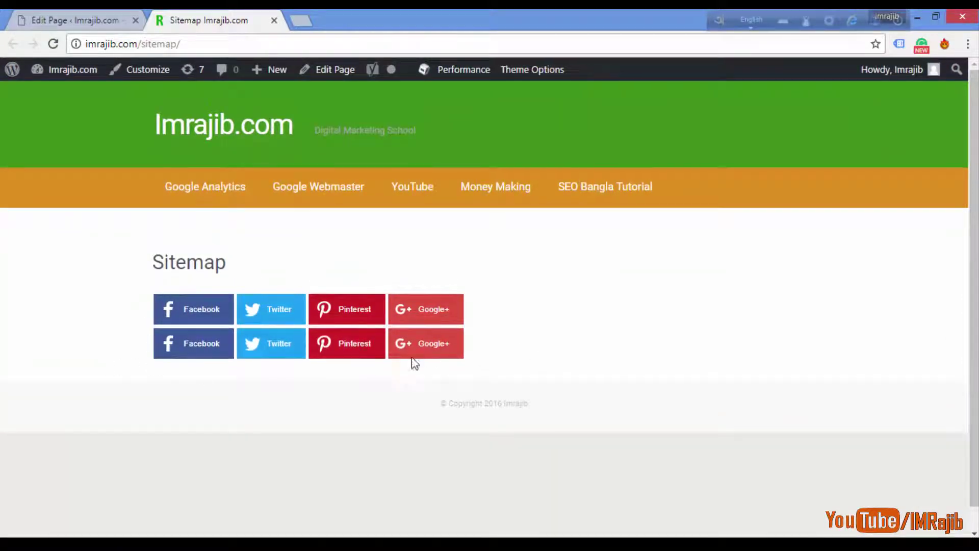
- In the SEO HTML Sitemap plugin settings, choose the Sitemap page as the sitemap page
left_click(99, 19)
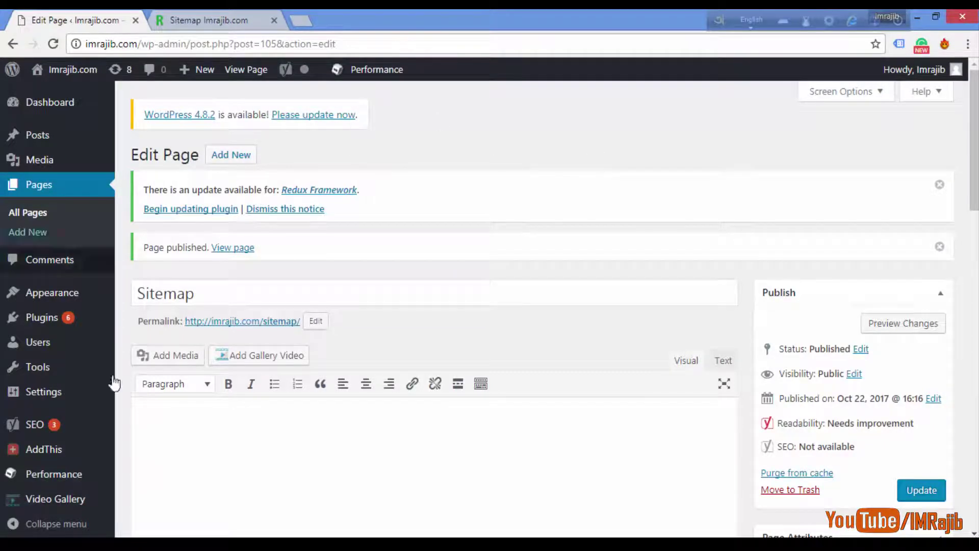
scroll(135, 439, "down", 8)
mouse_move(85, 446)
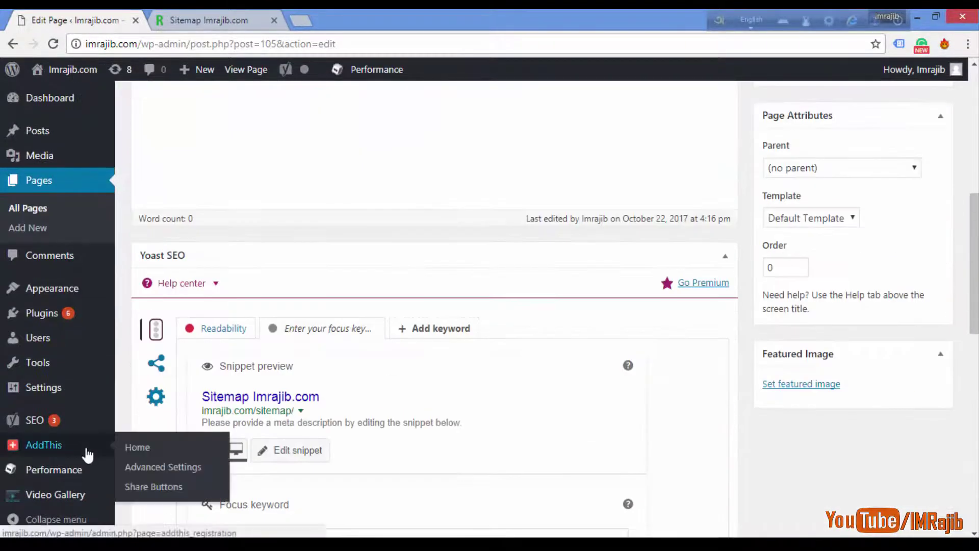
scroll(82, 453, "down", 8)
mouse_move(56, 394)
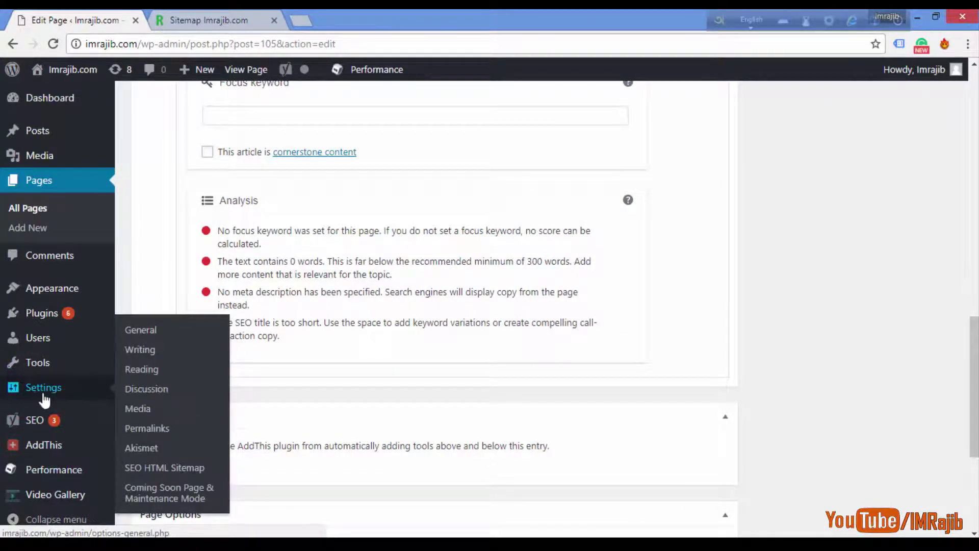
left_click(175, 467)
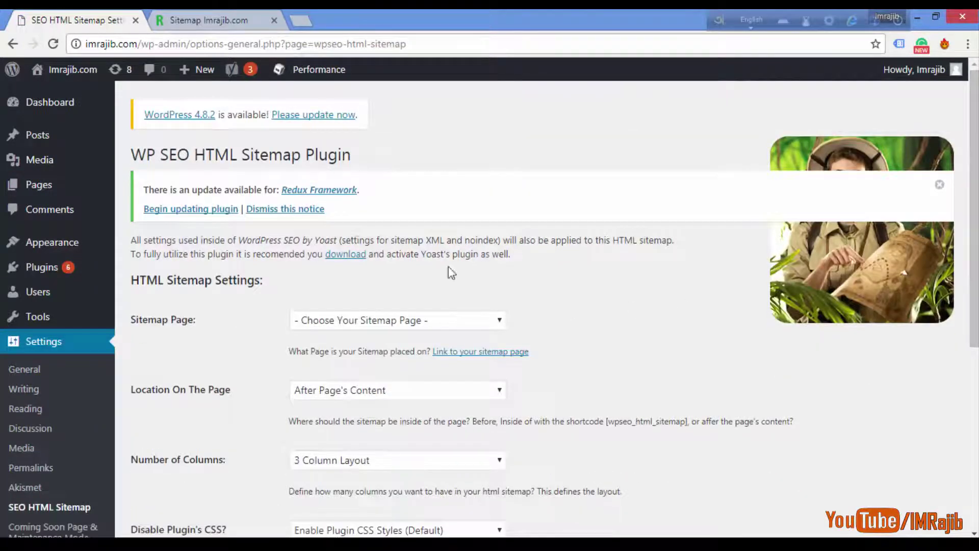
left_click(371, 324)
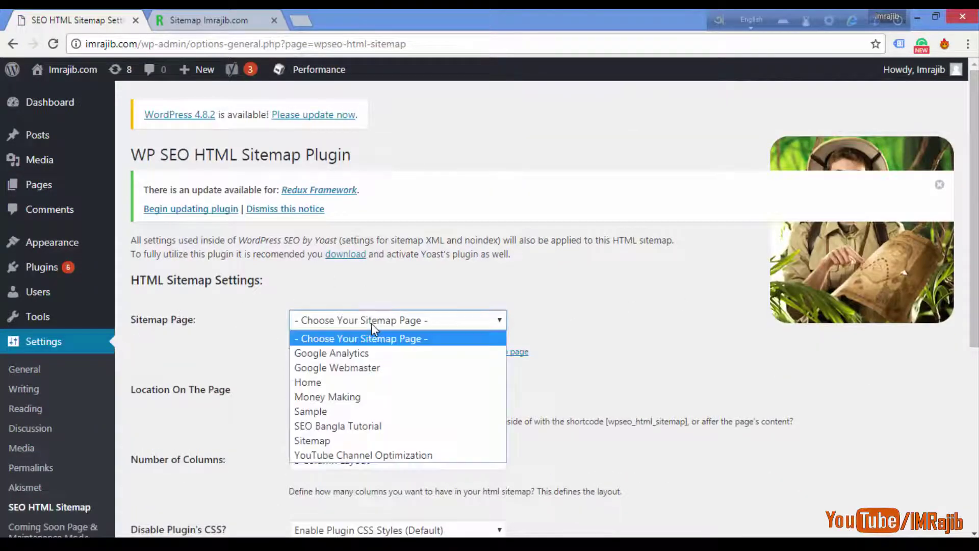
left_click(331, 441)
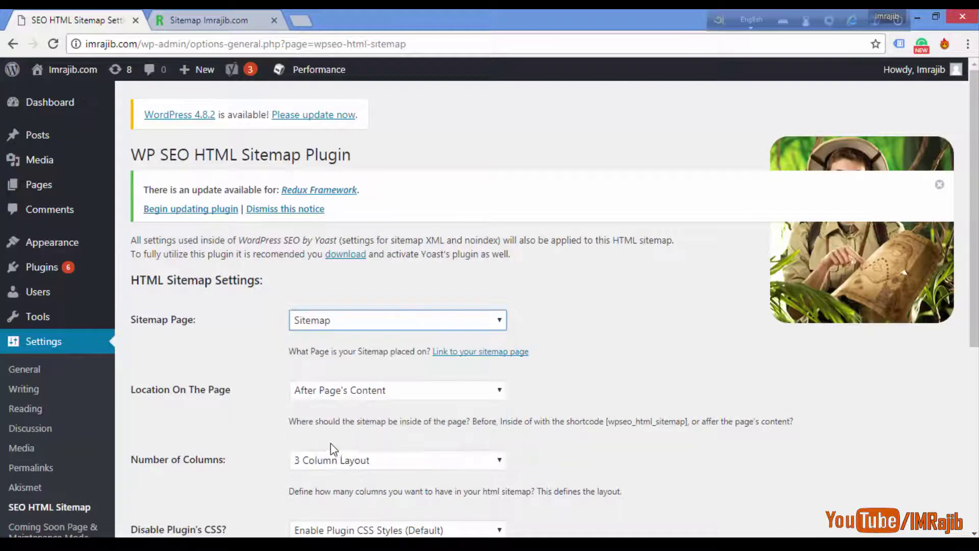
left_click(644, 336)
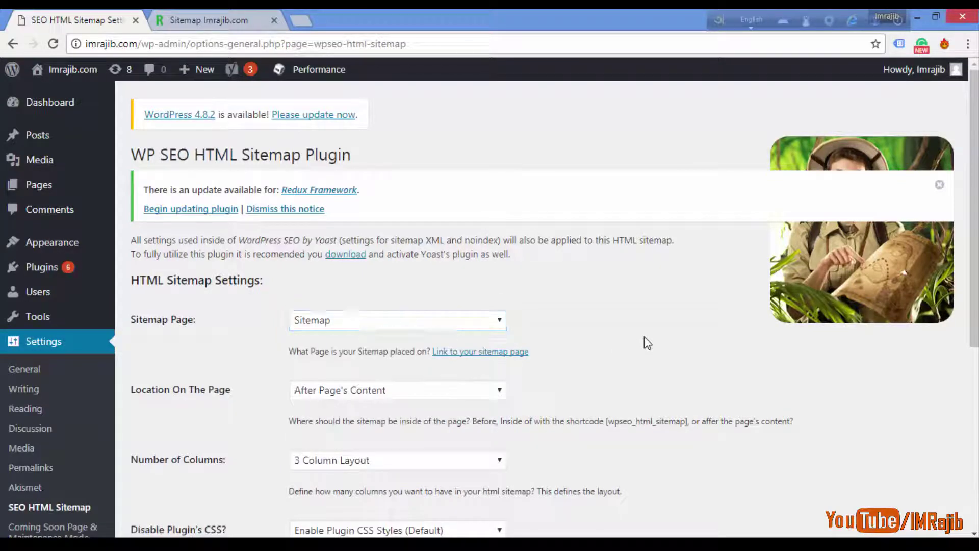
- Set the HTML sitemap's number of columns to 1 Column Layout and save the plugin settings
scroll(632, 347, "down", 6)
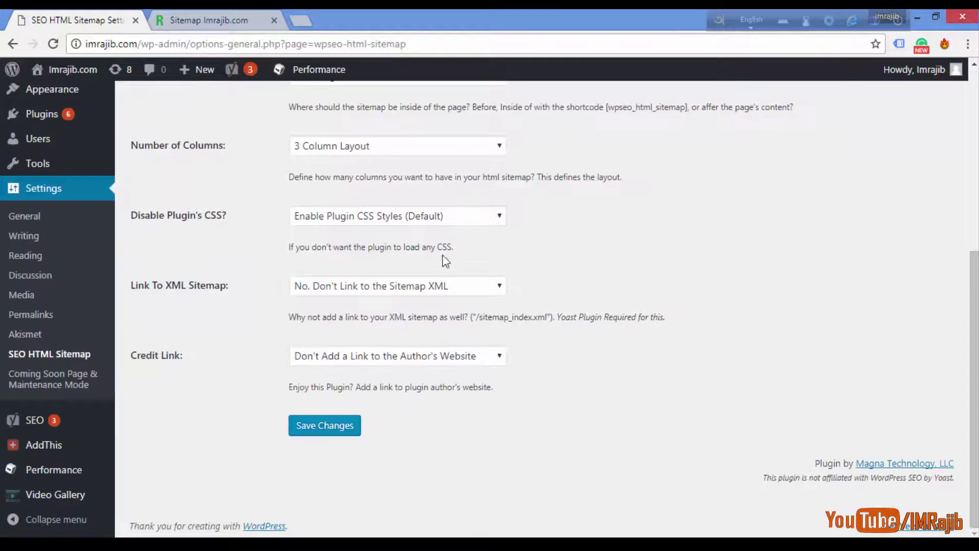
left_click(384, 152)
left_click(342, 166)
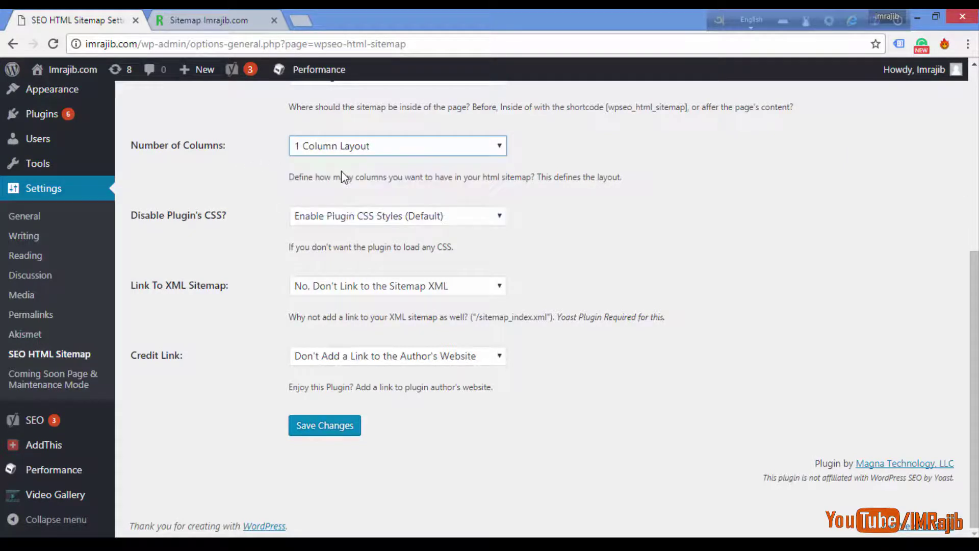
left_click(345, 431)
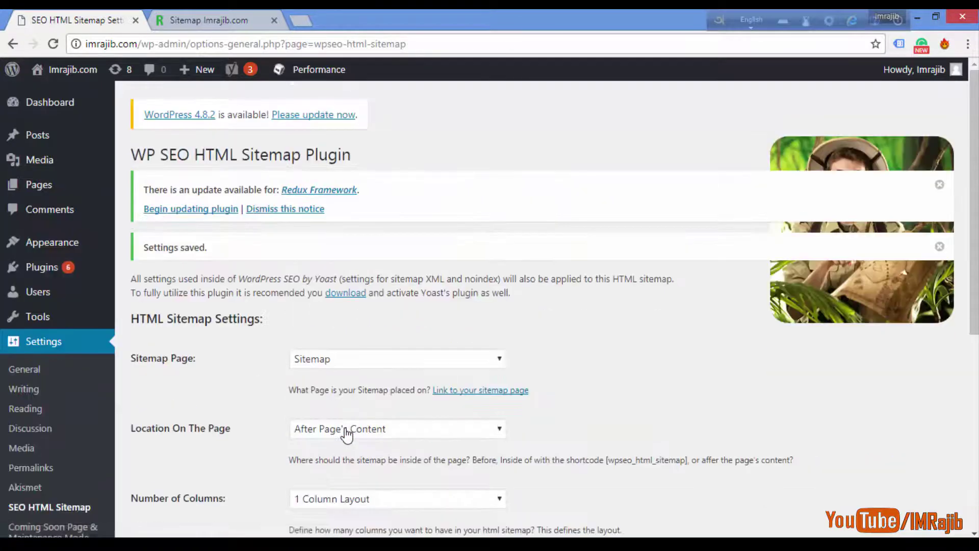
- Reload the live Sitemap page and look through its lists of authors, pages and posts
left_click(206, 14)
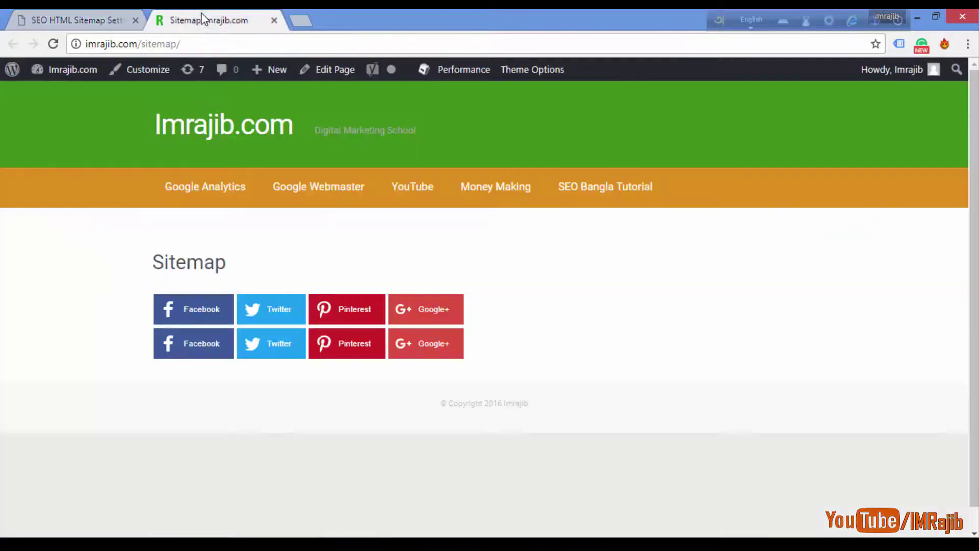
left_click(53, 44)
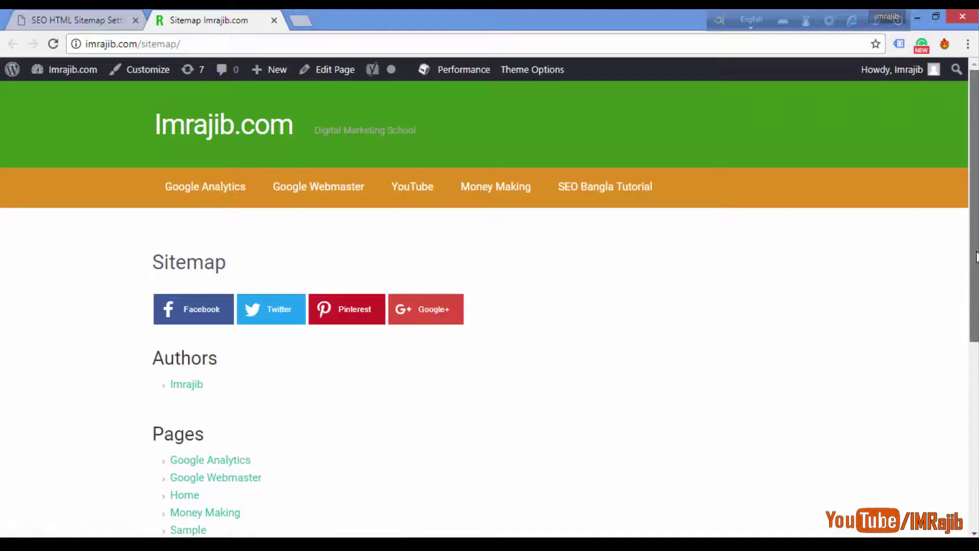
left_click_drag(976, 257, 975, 271)
left_click_drag(975, 288, 948, 256)
scroll(616, 328, "down", 5)
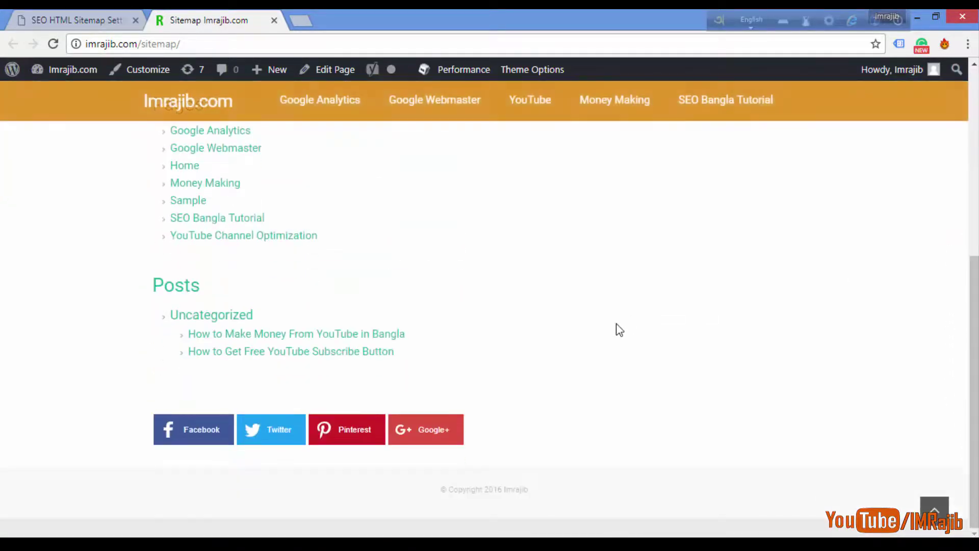
scroll(617, 329, "up", 10)
- Dismiss the Redux Framework update notice and the saved-settings notice on the plugin's settings page
left_click(78, 22)
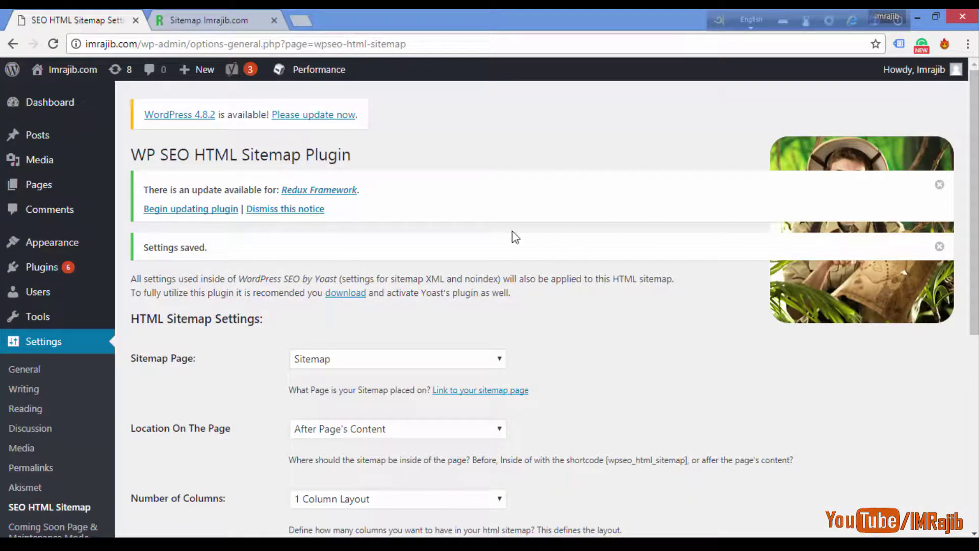
left_click(940, 185)
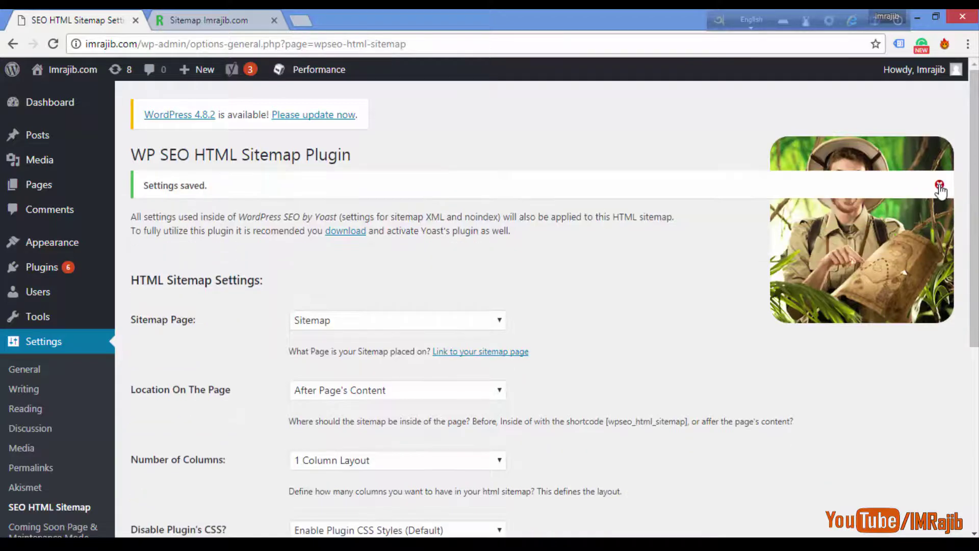
left_click(940, 186)
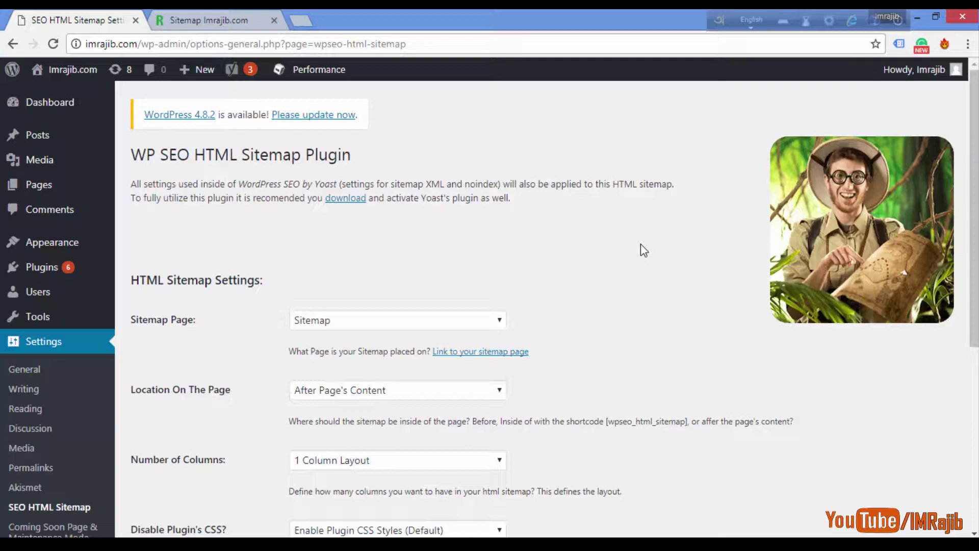
- Return to the live Sitemap page and review the whole generated sitemap once more
left_click(189, 13)
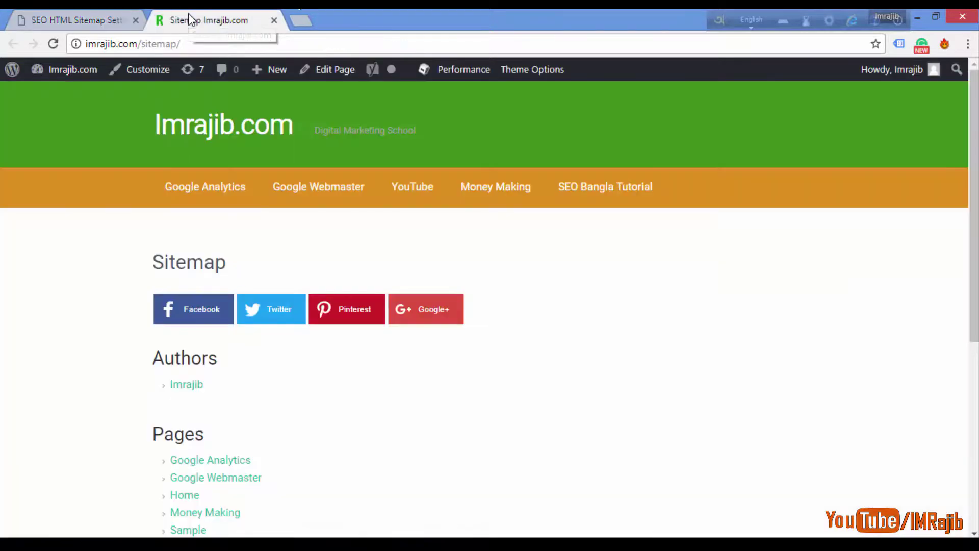
scroll(284, 386, "down", 6)
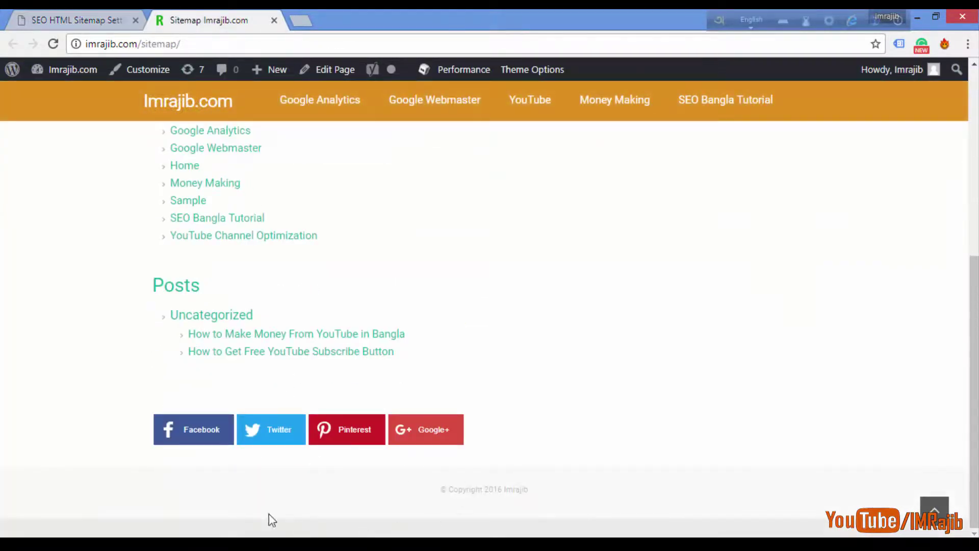
scroll(605, 470, "up", 6)
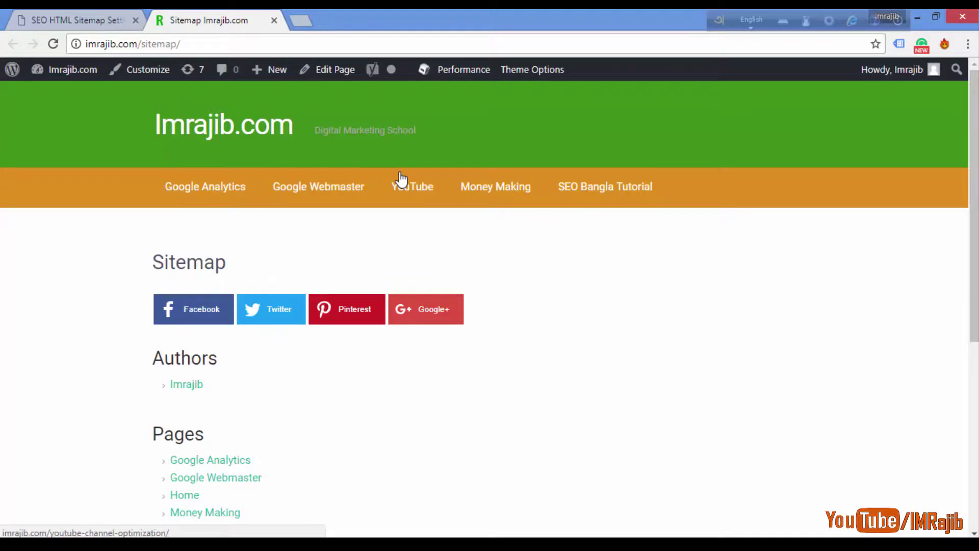
scroll(415, 255, "down", 6)
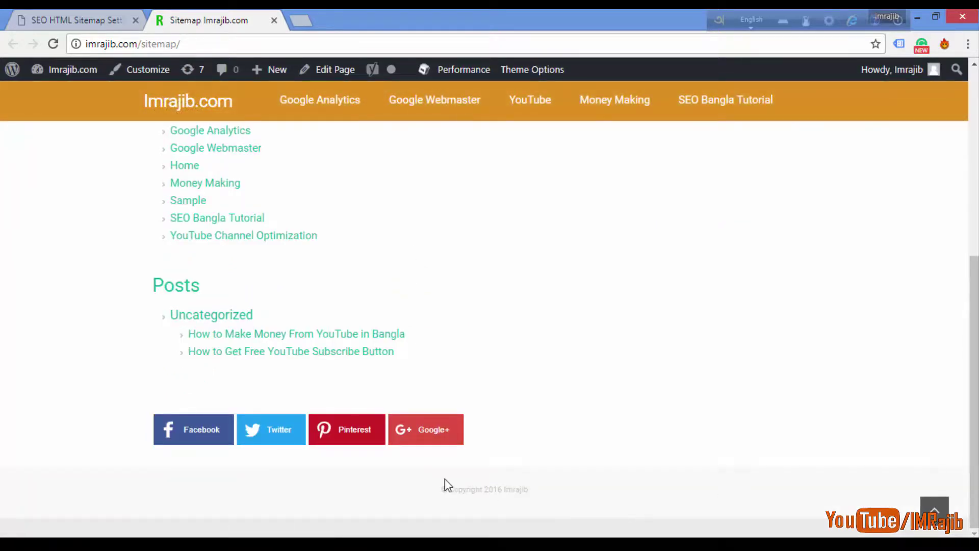